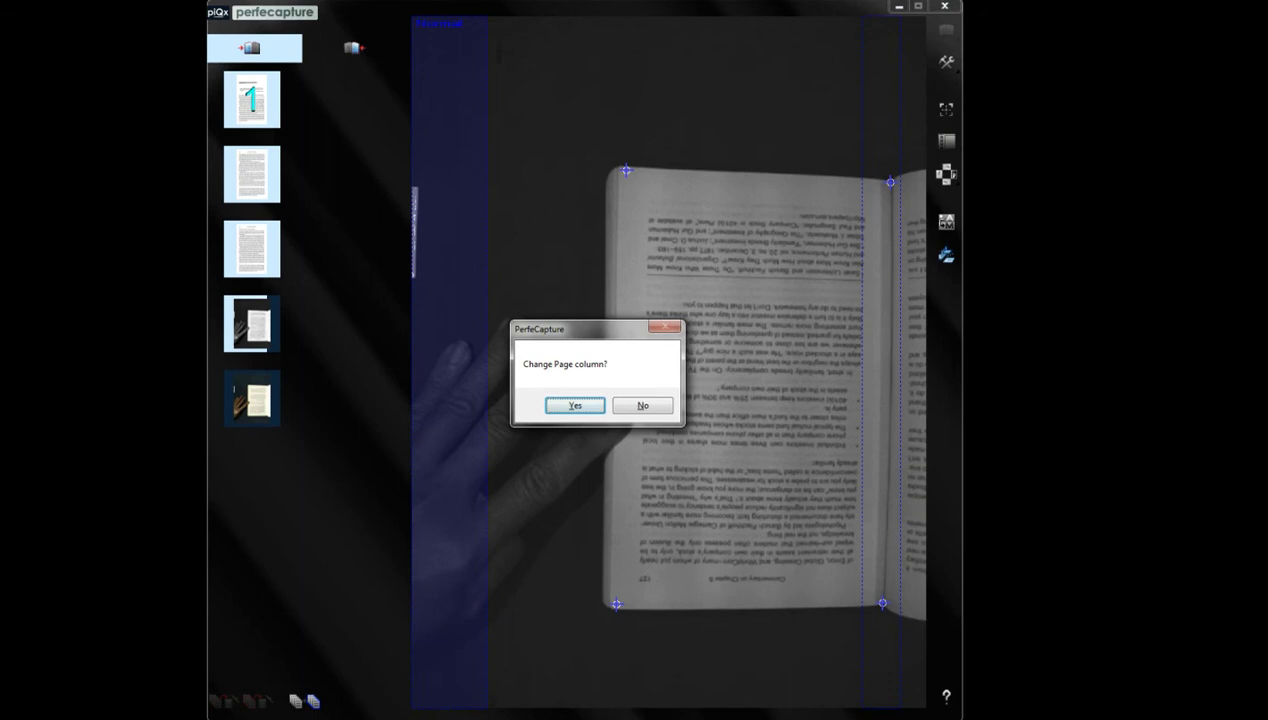
Accept the page column change and review the scanned book pages in both columns, ending on the first page
{"action": "key", "text": "Return"}
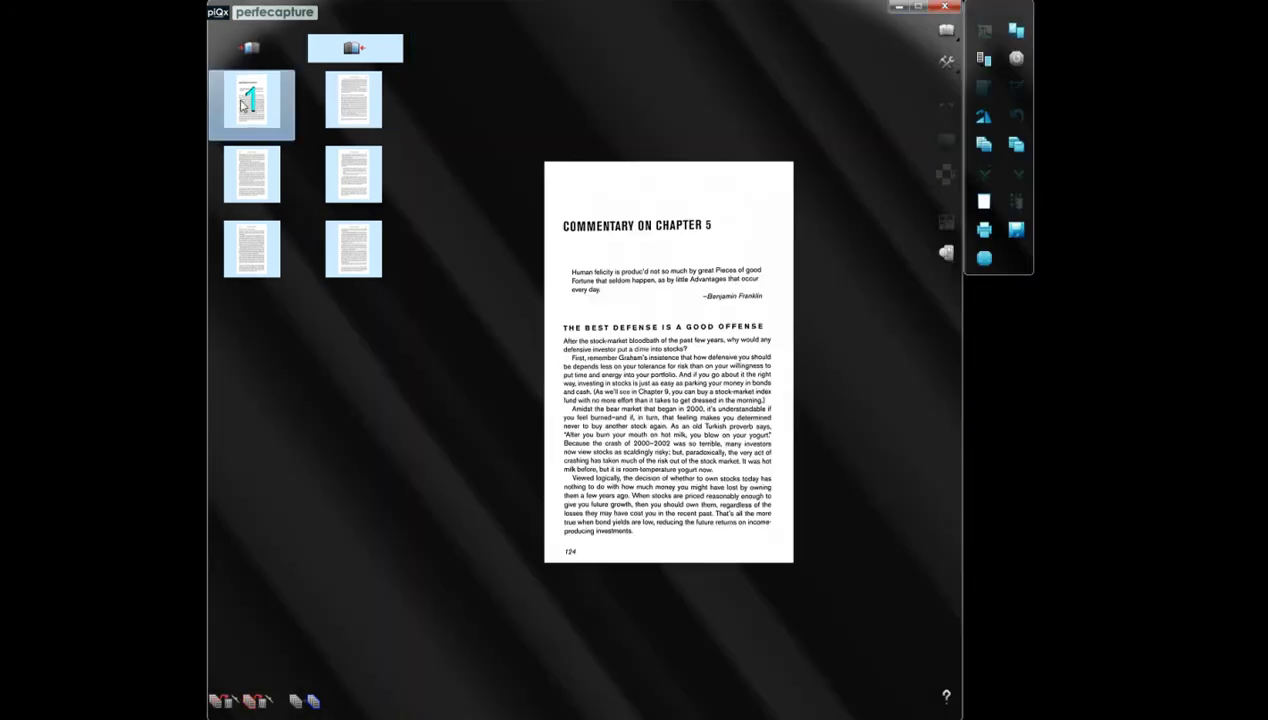
{"action": "left_click", "coordinate": [246, 180]}
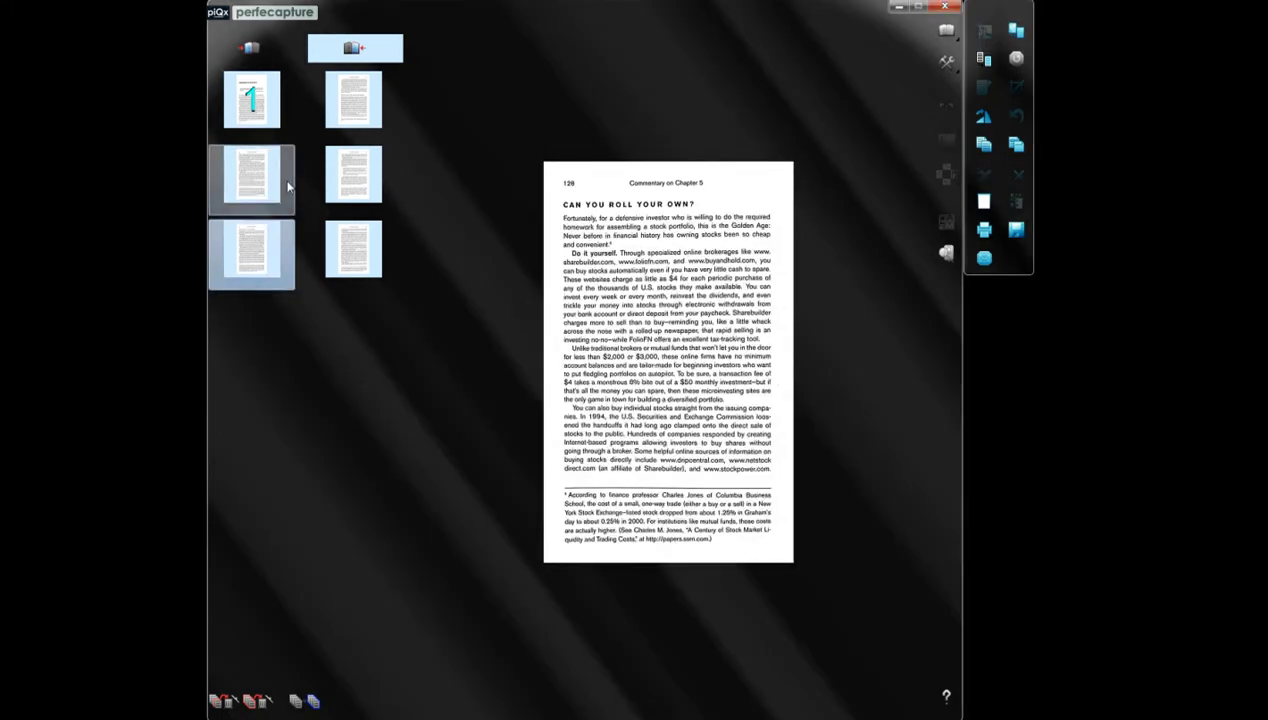
{"action": "left_click", "coordinate": [353, 100]}
{"action": "left_click", "coordinate": [353, 176]}
{"action": "left_click", "coordinate": [350, 250]}
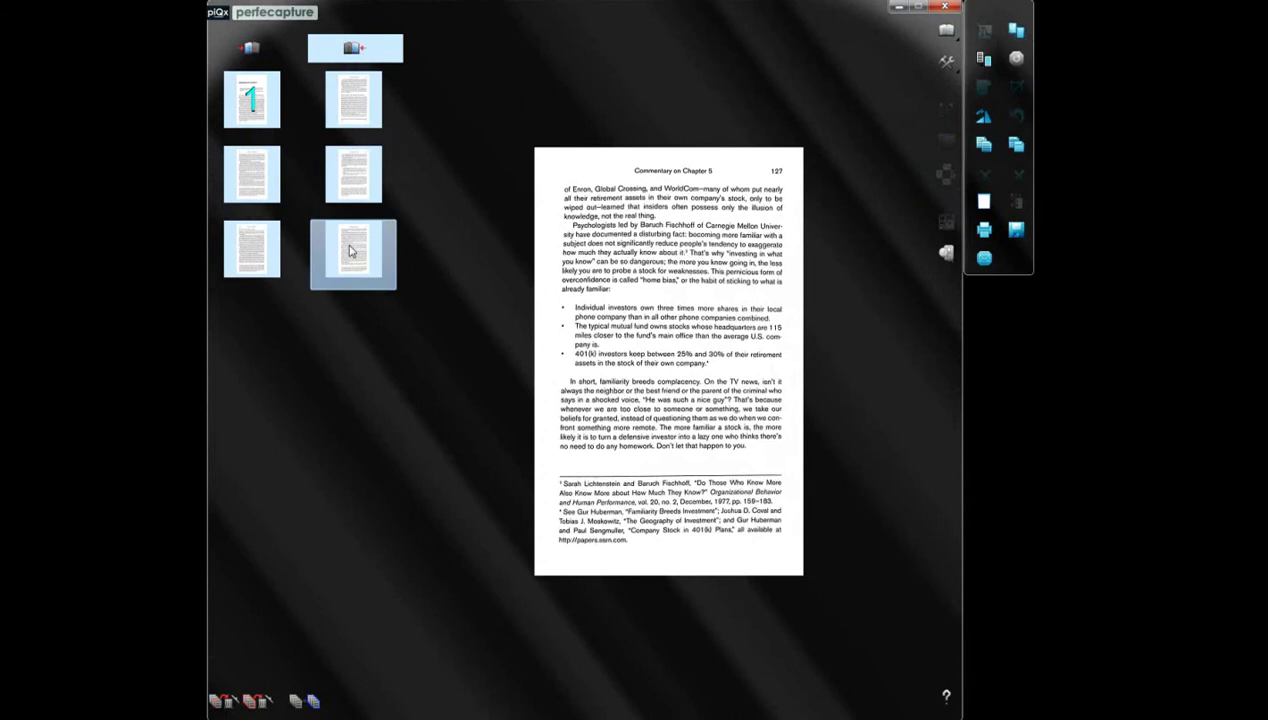
{"action": "left_click", "coordinate": [253, 110]}
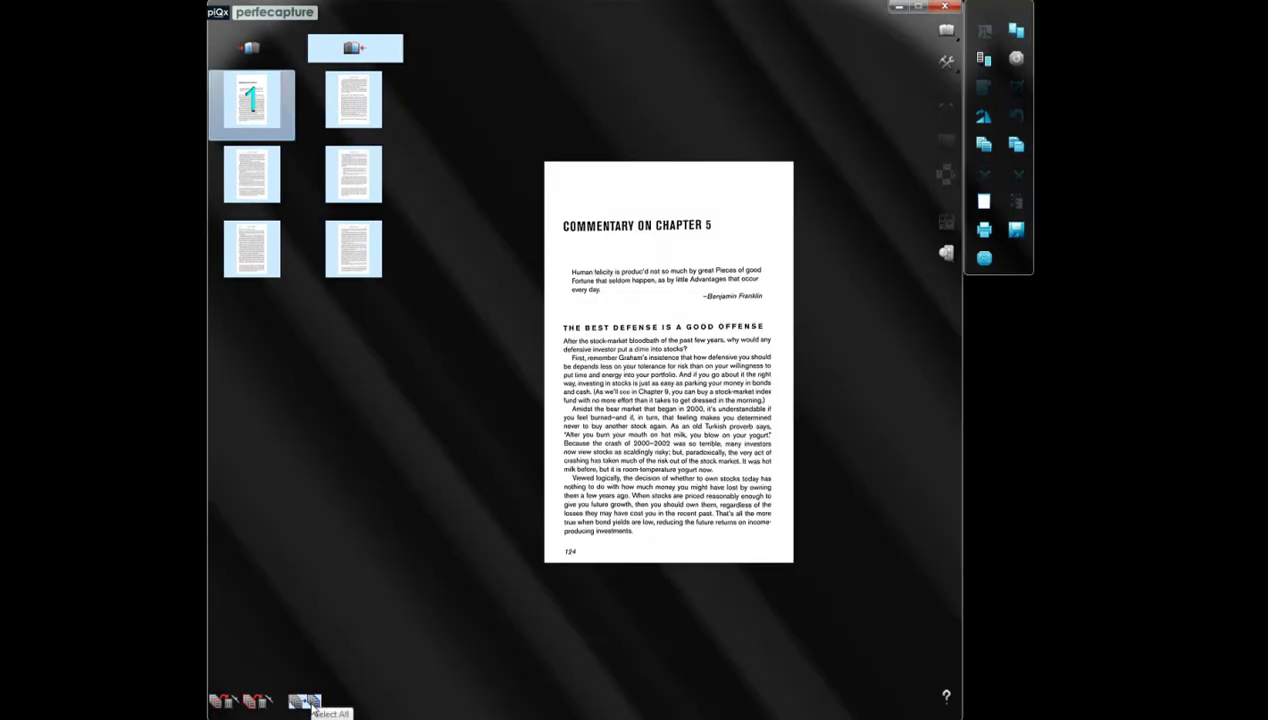
Select all scanned pages and save them in the Book scan folder as a PDF OCR Text Multi-page file named chp5-text
{"action": "left_click", "coordinate": [304, 702]}
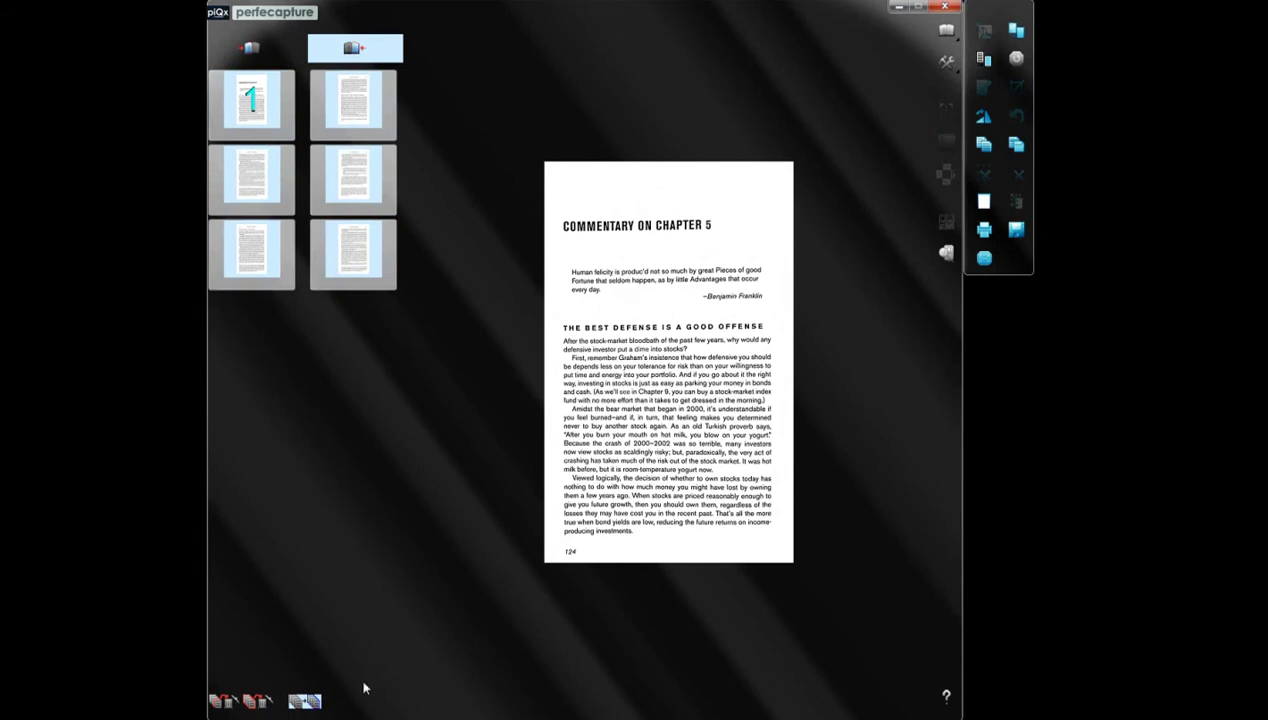
{"action": "left_click", "coordinate": [1017, 232]}
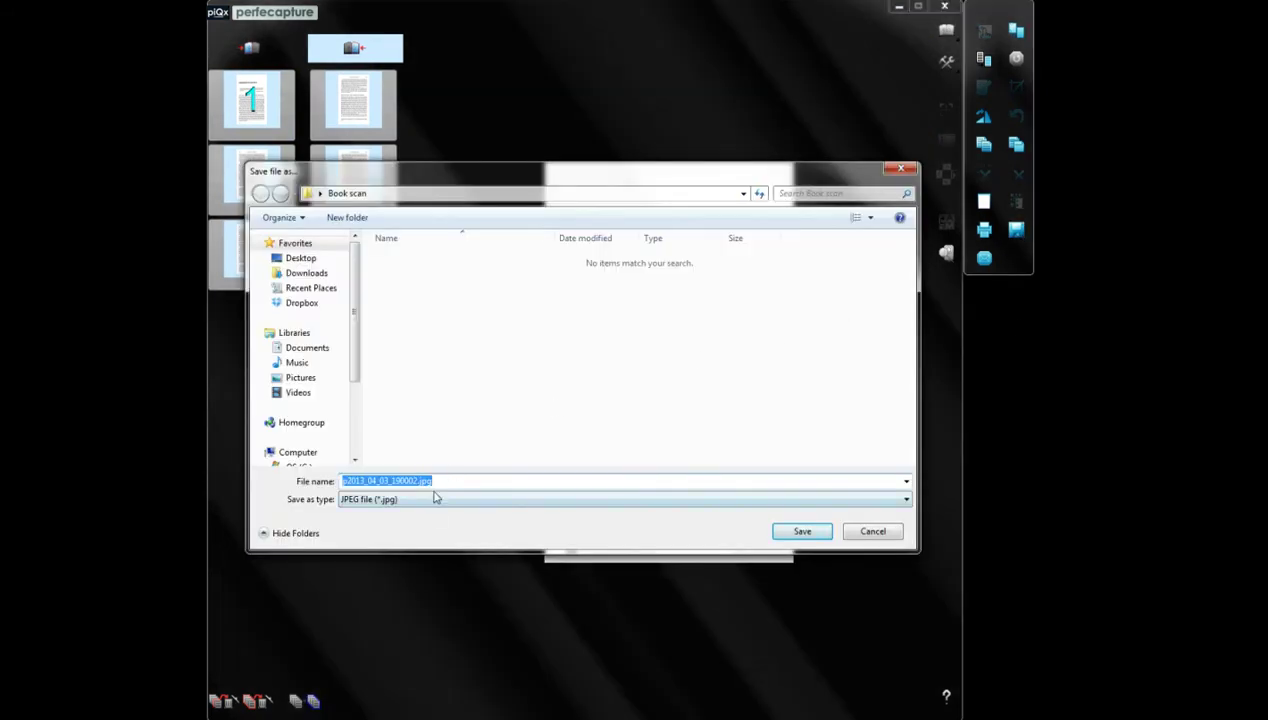
{"action": "left_click", "coordinate": [434, 499]}
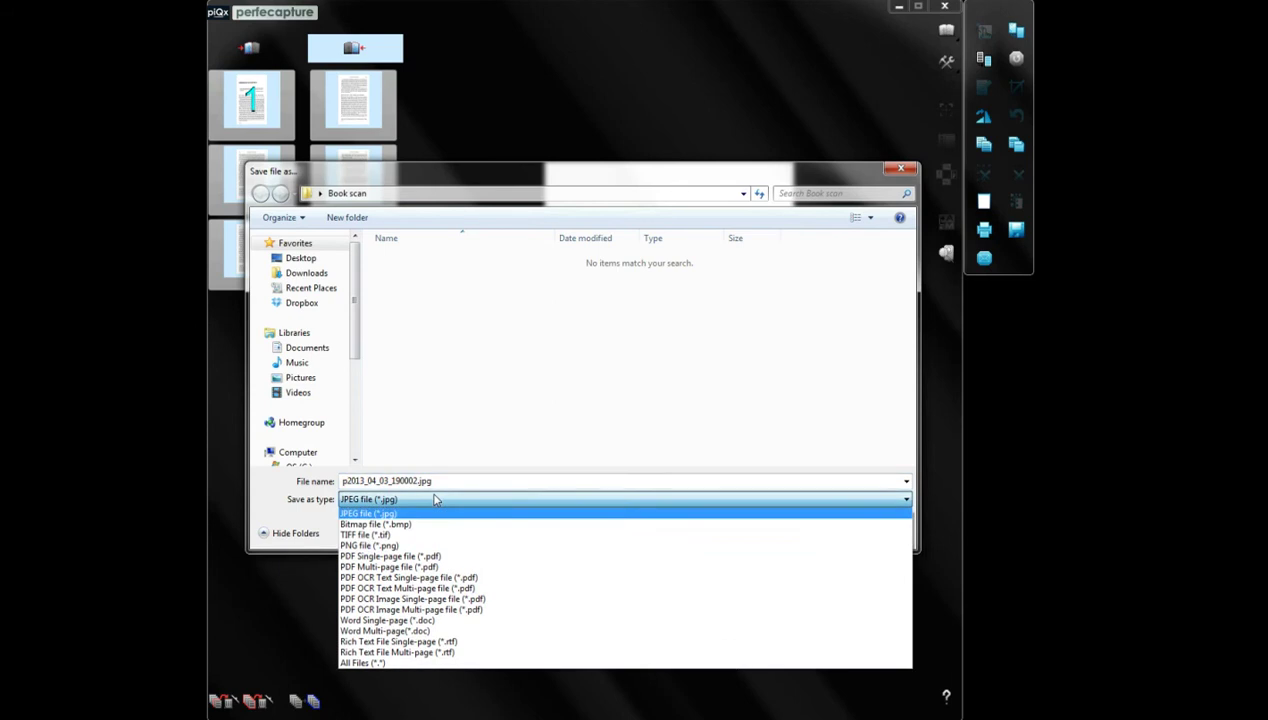
{"action": "left_click", "coordinate": [432, 588]}
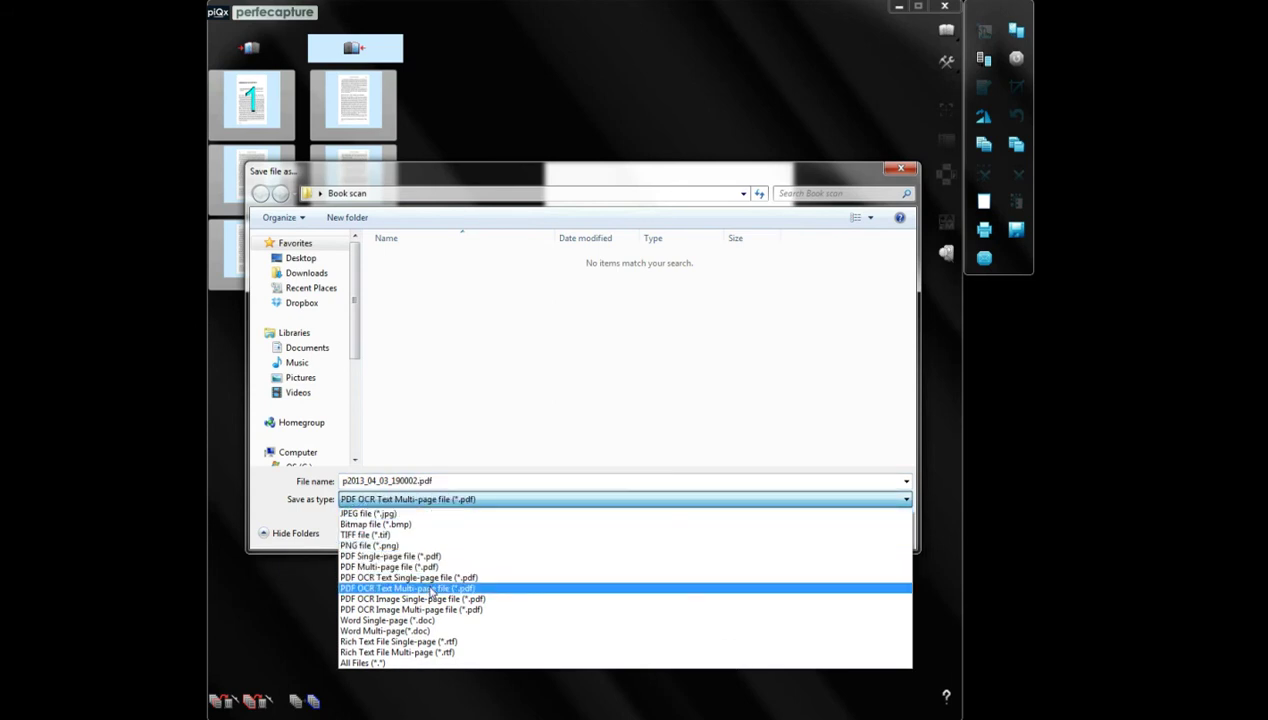
{"action": "left_click", "coordinate": [461, 481]}
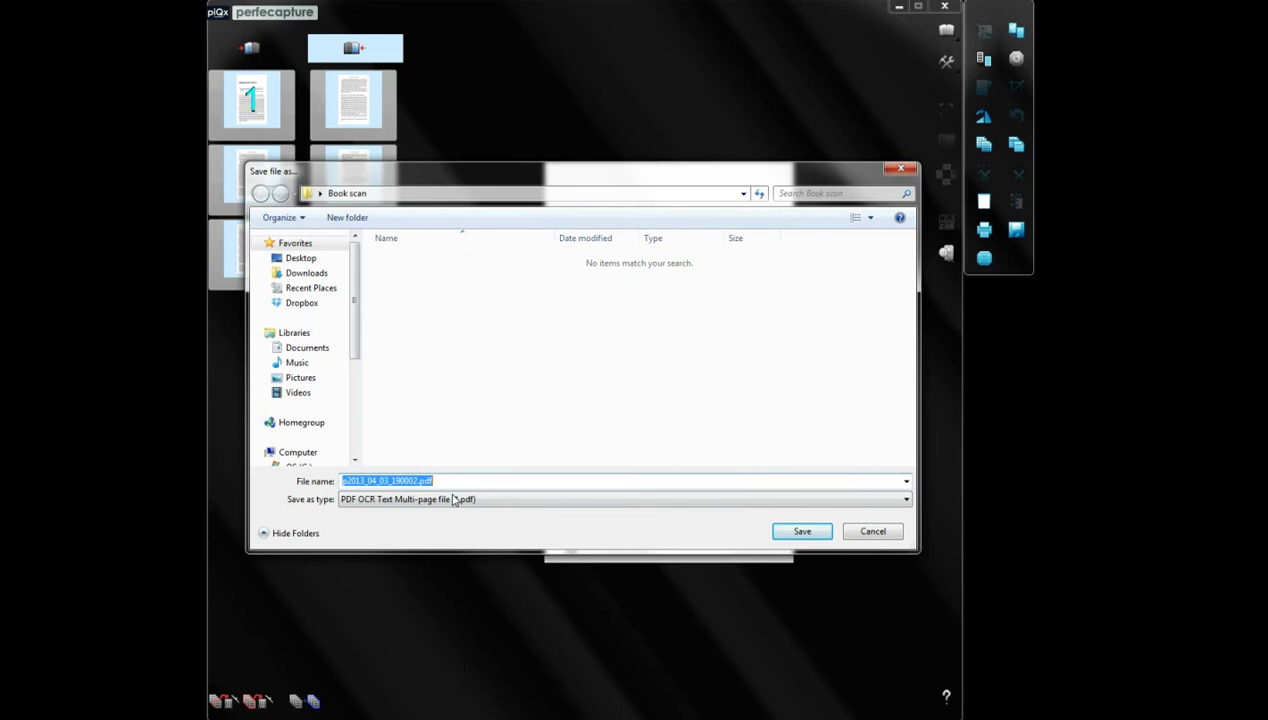
{"action": "type", "text": "chp5-"}
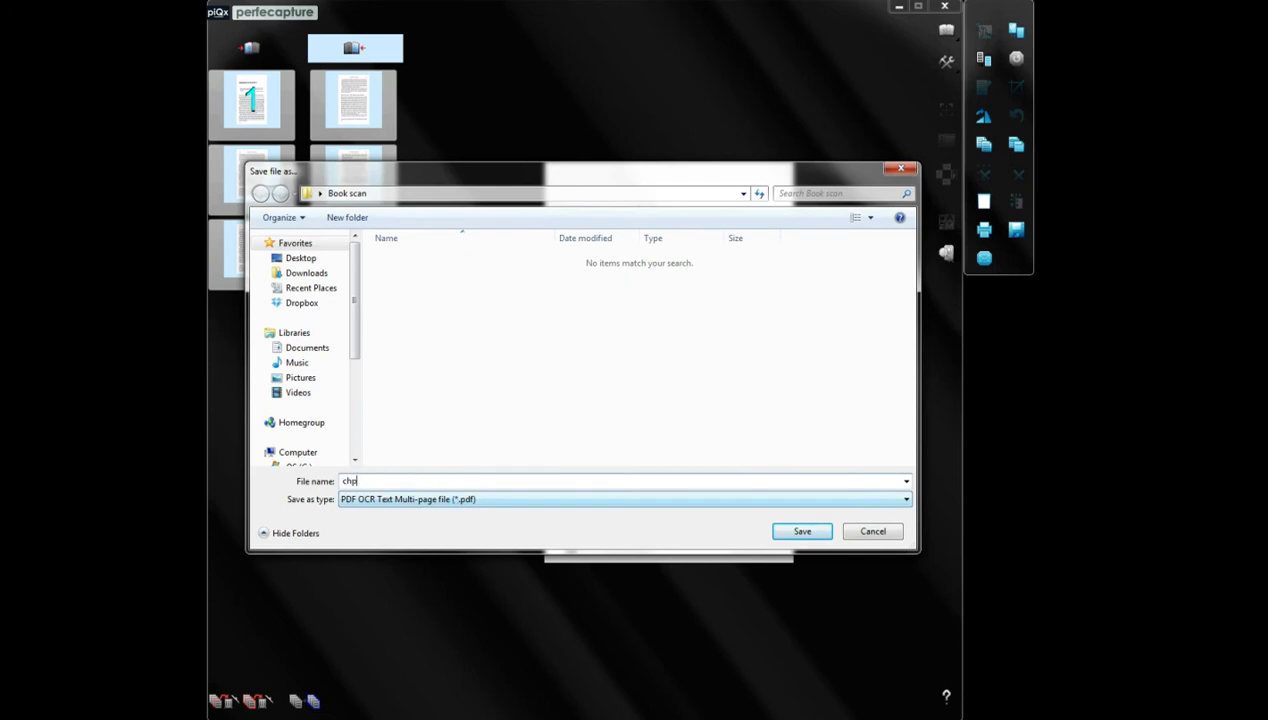
{"action": "type", "text": "text"}
{"action": "key", "text": "Return"}
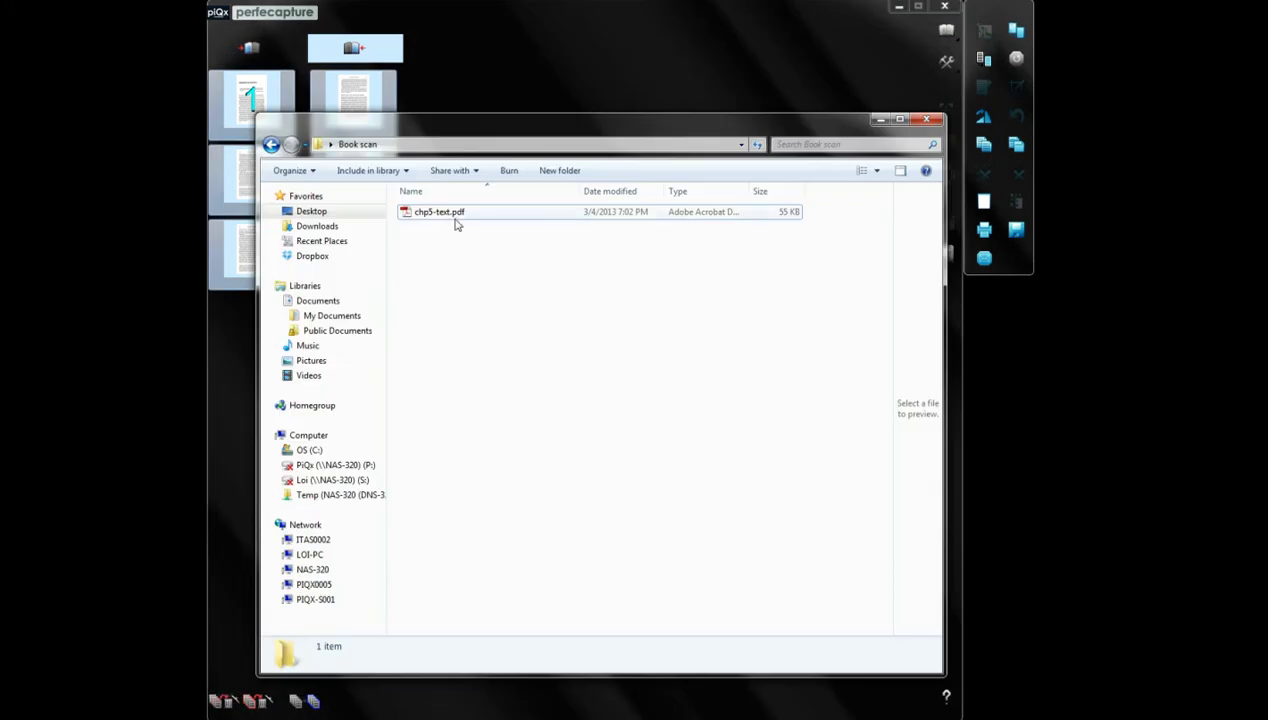
Open chp5-text.pdf from the Book scan folder, examine its page spreads, and return to the scanned pages
{"action": "left_click", "coordinate": [456, 219]}
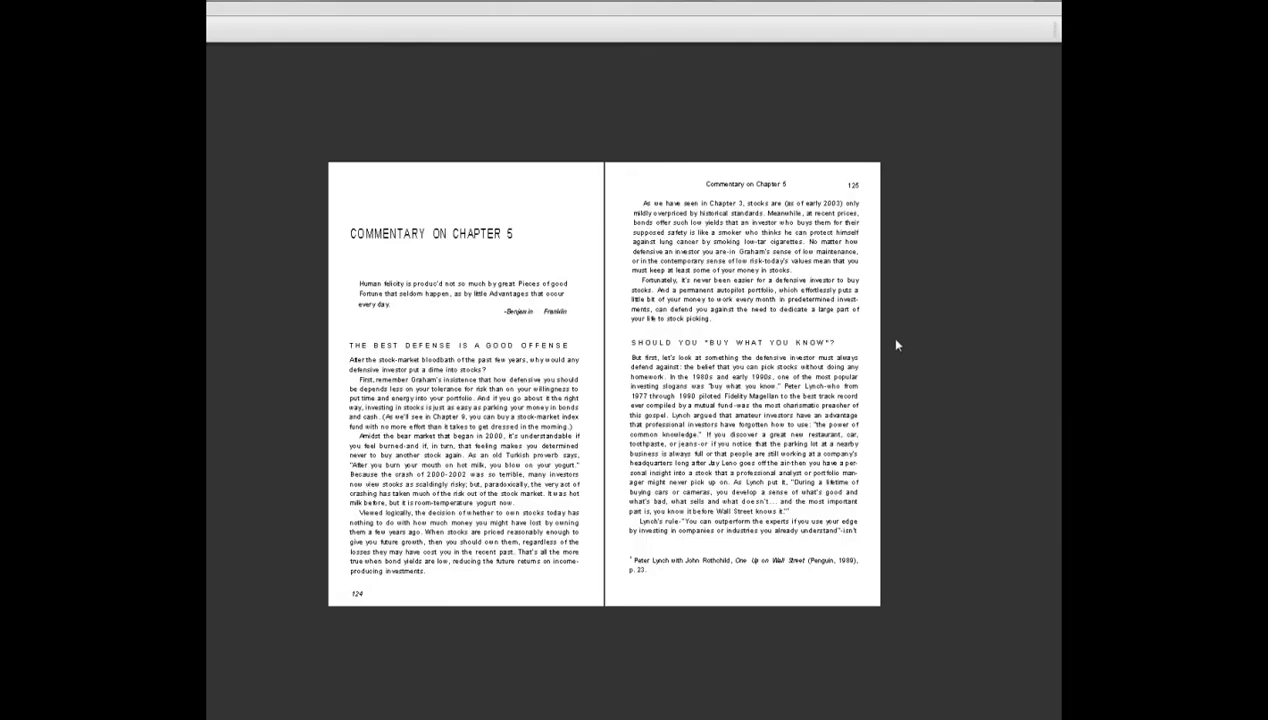
{"action": "key", "text": "Page_Down"}
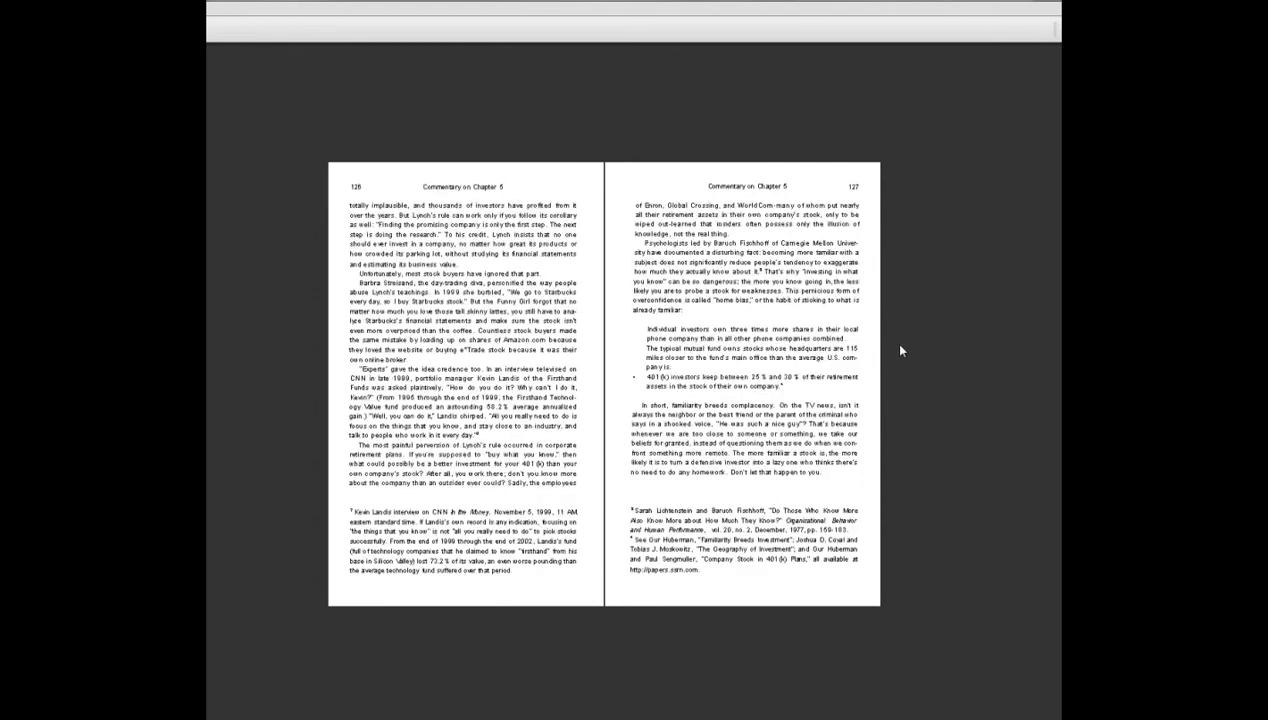
{"action": "key", "text": "Escape"}
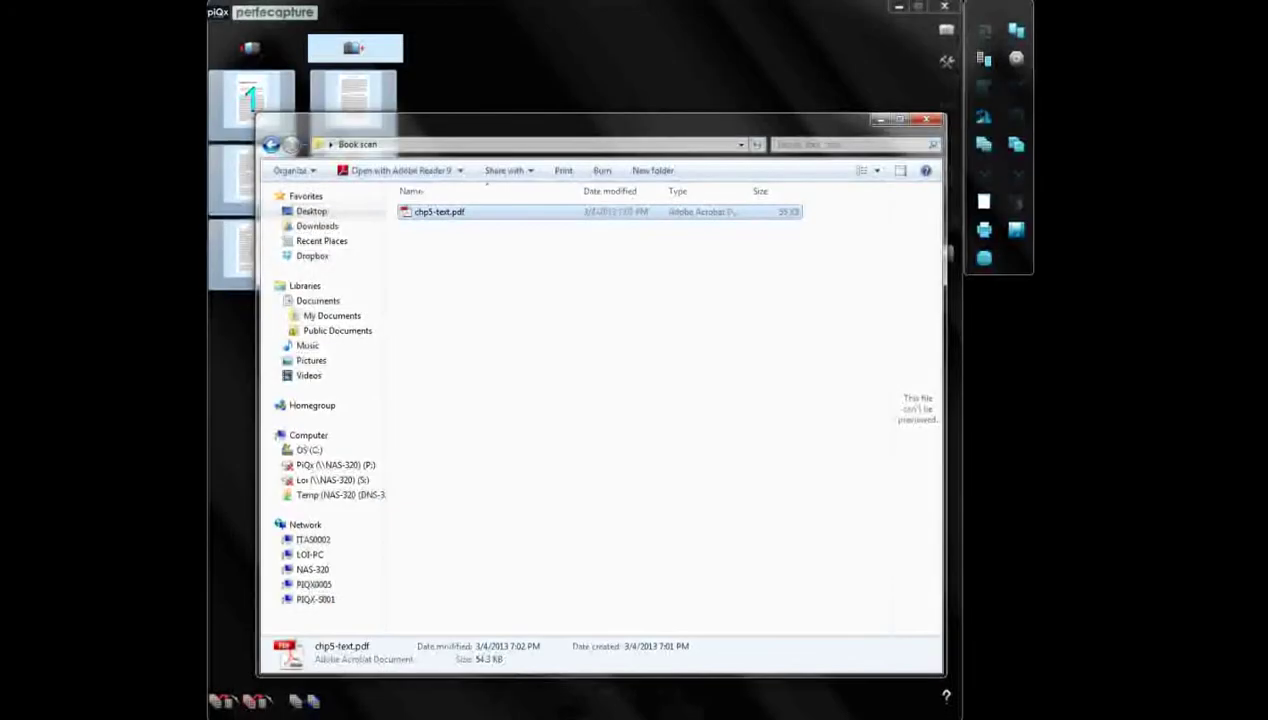
{"action": "left_click", "coordinate": [878, 122]}
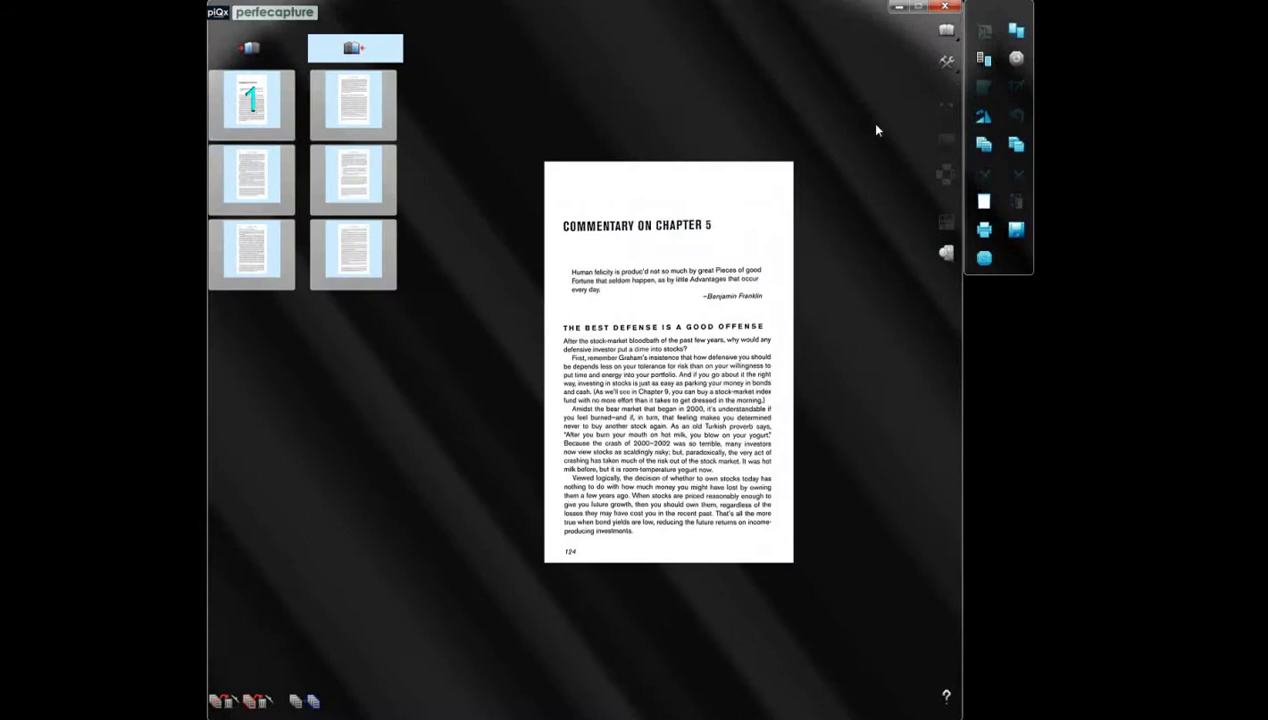
Save the selected scanned pages in the Book scan folder as a PDF OCR Image Multi-page file named chp5-image
{"action": "left_click", "coordinate": [1014, 232]}
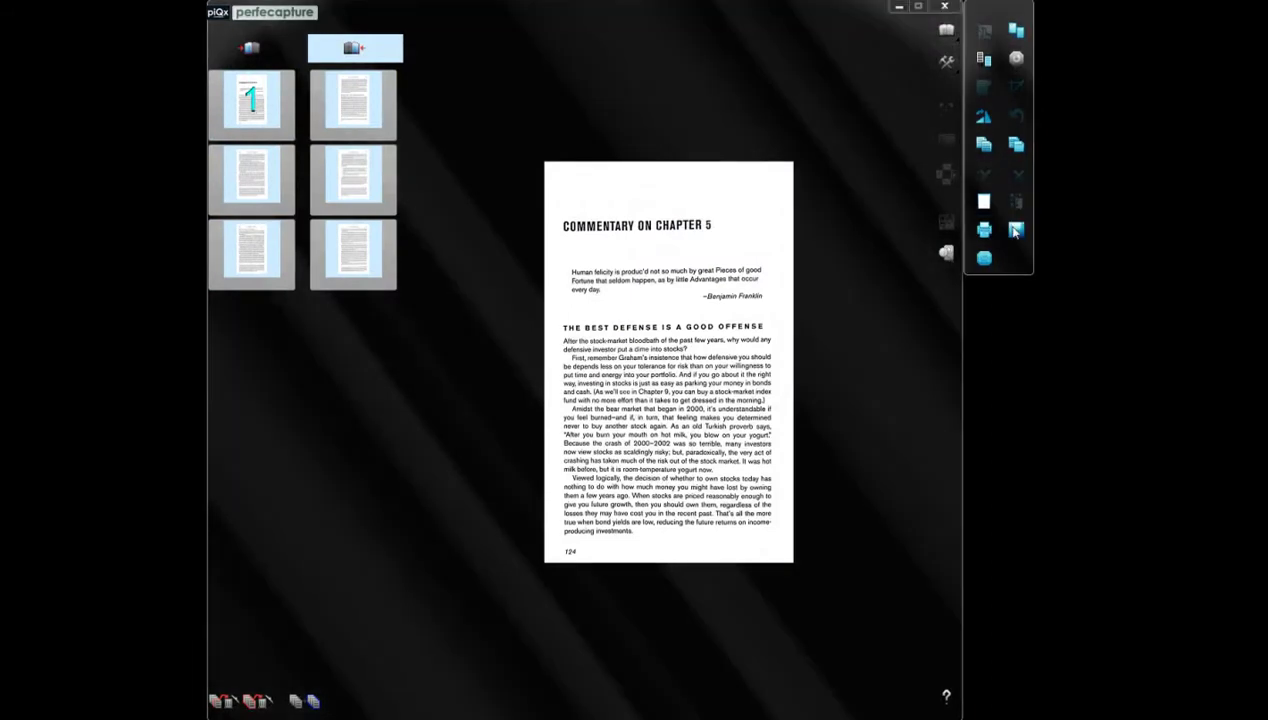
{"action": "left_click", "coordinate": [436, 499]}
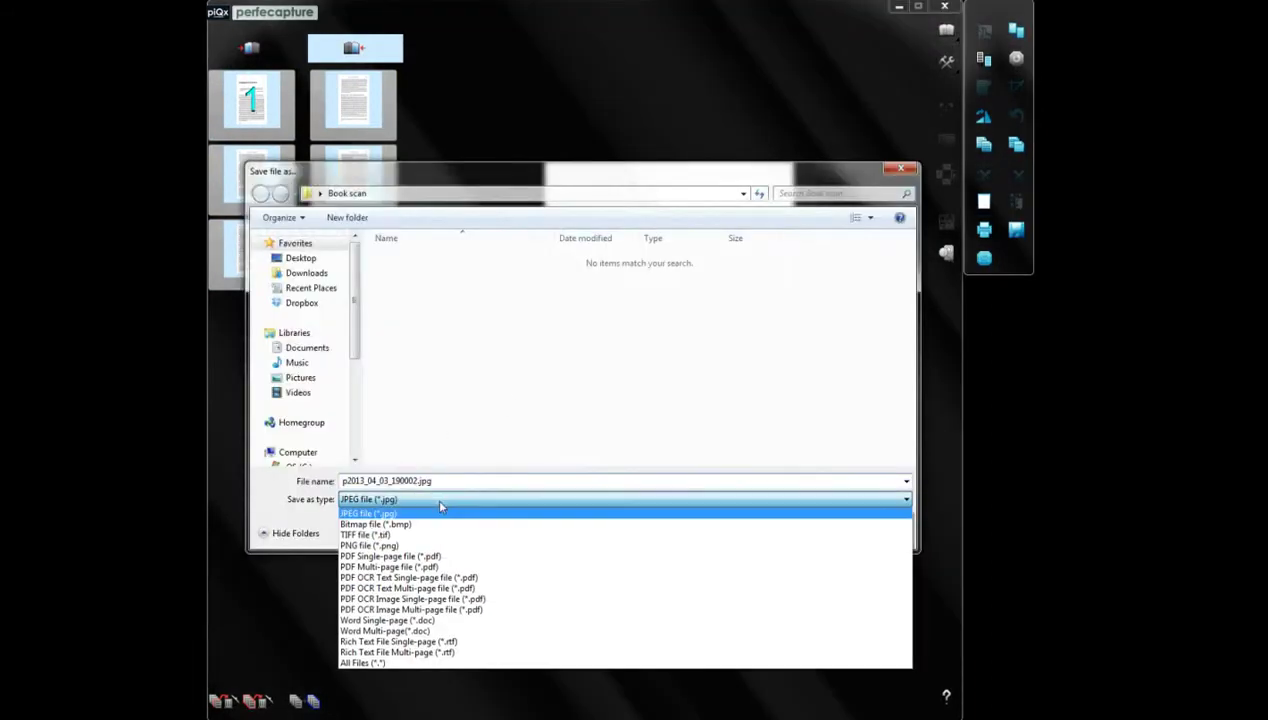
{"action": "left_click", "coordinate": [432, 611]}
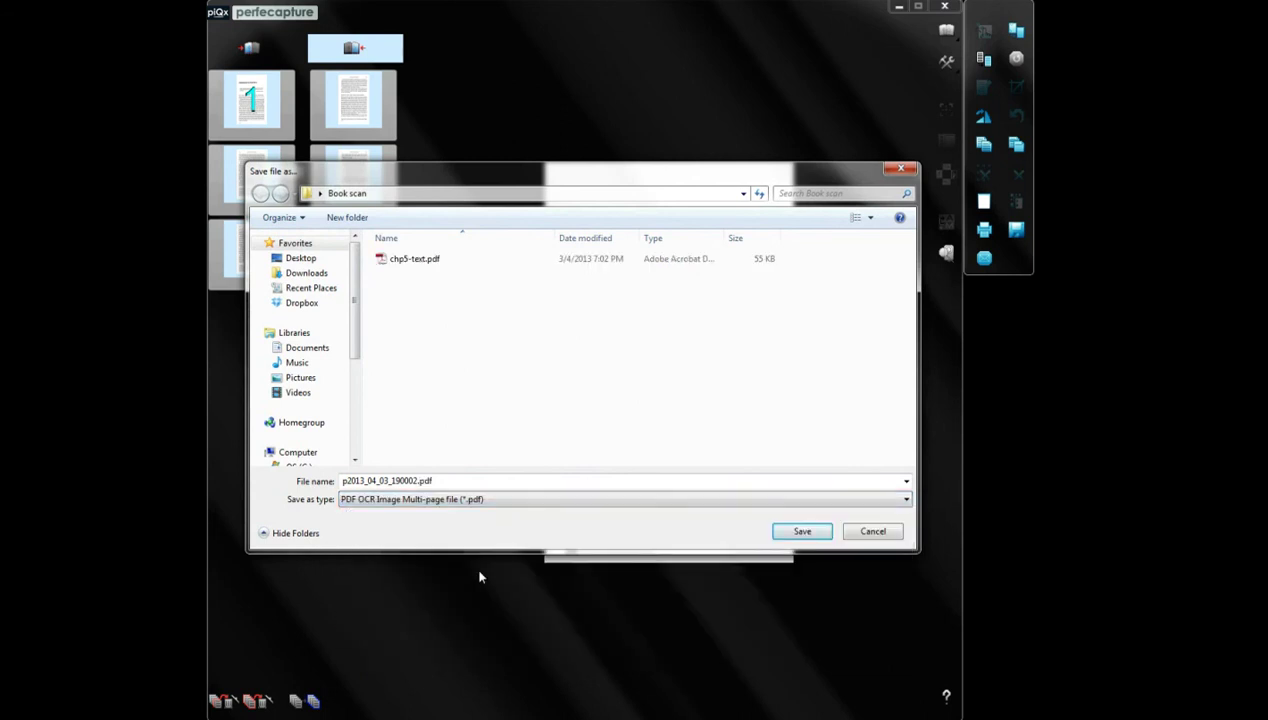
{"action": "left_click", "coordinate": [502, 482]}
{"action": "type", "text": "chp"}
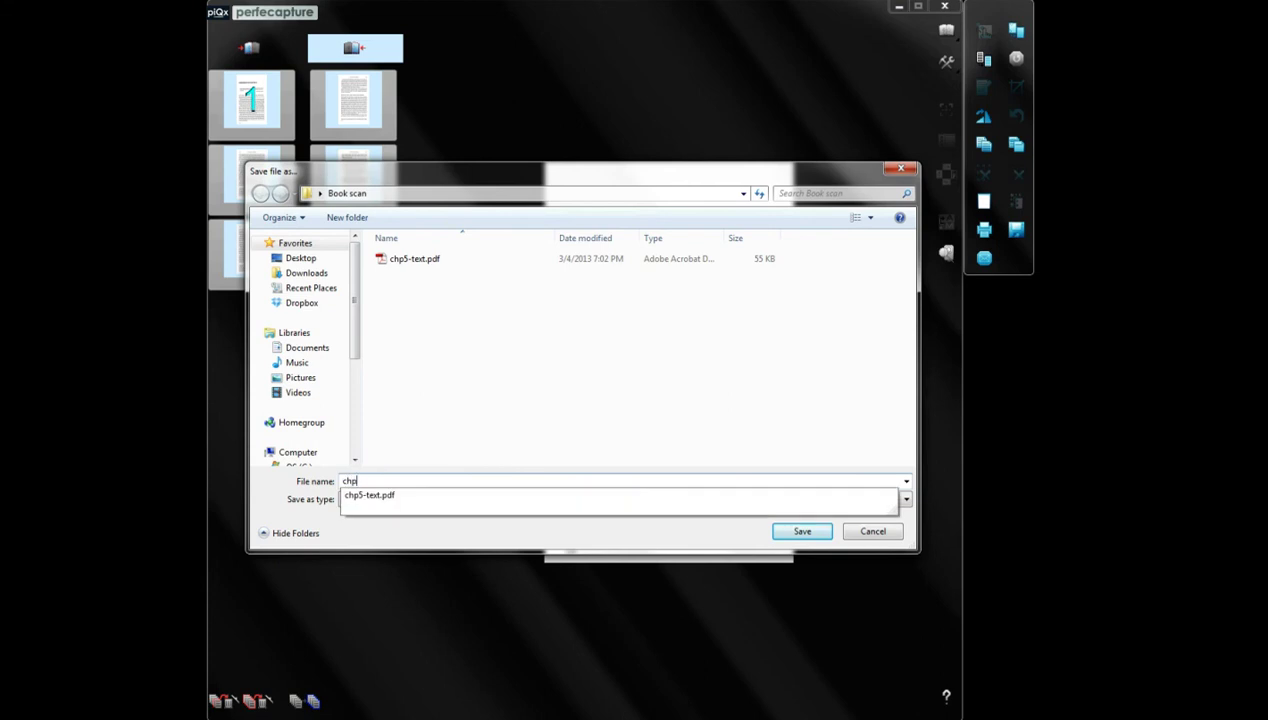
{"action": "type", "text": "5-image"}
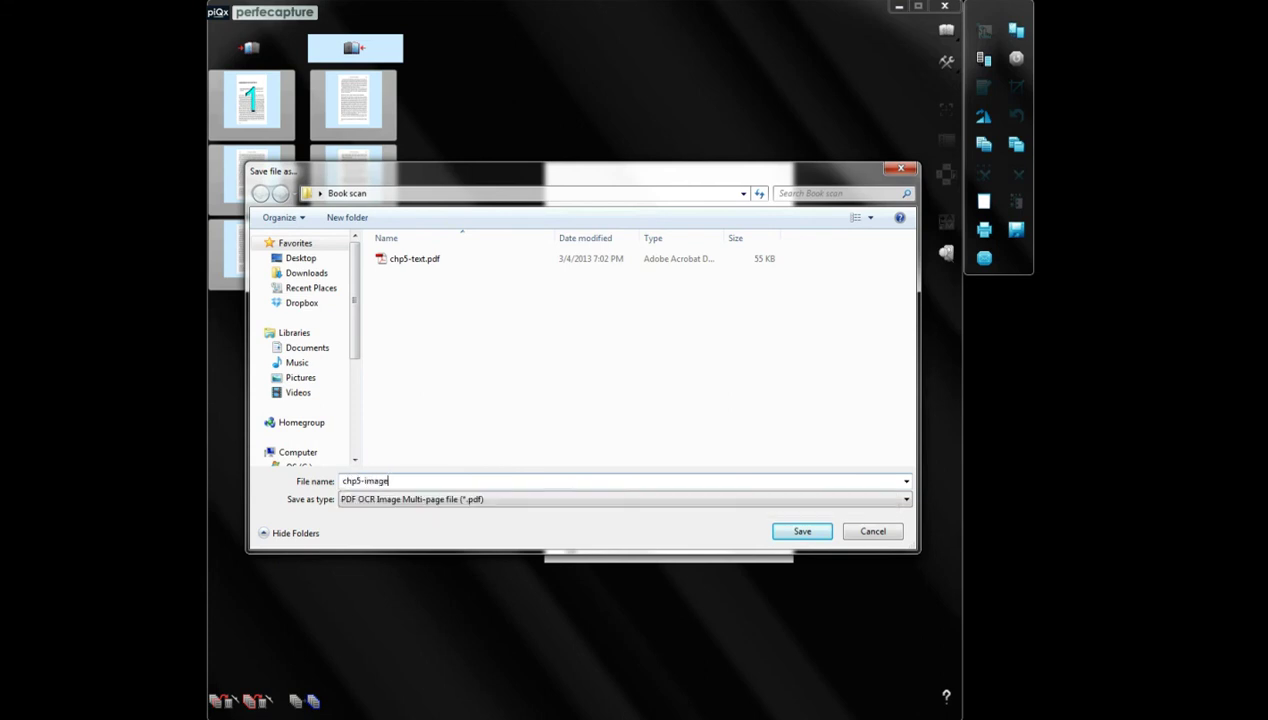
{"action": "key", "text": "Return"}
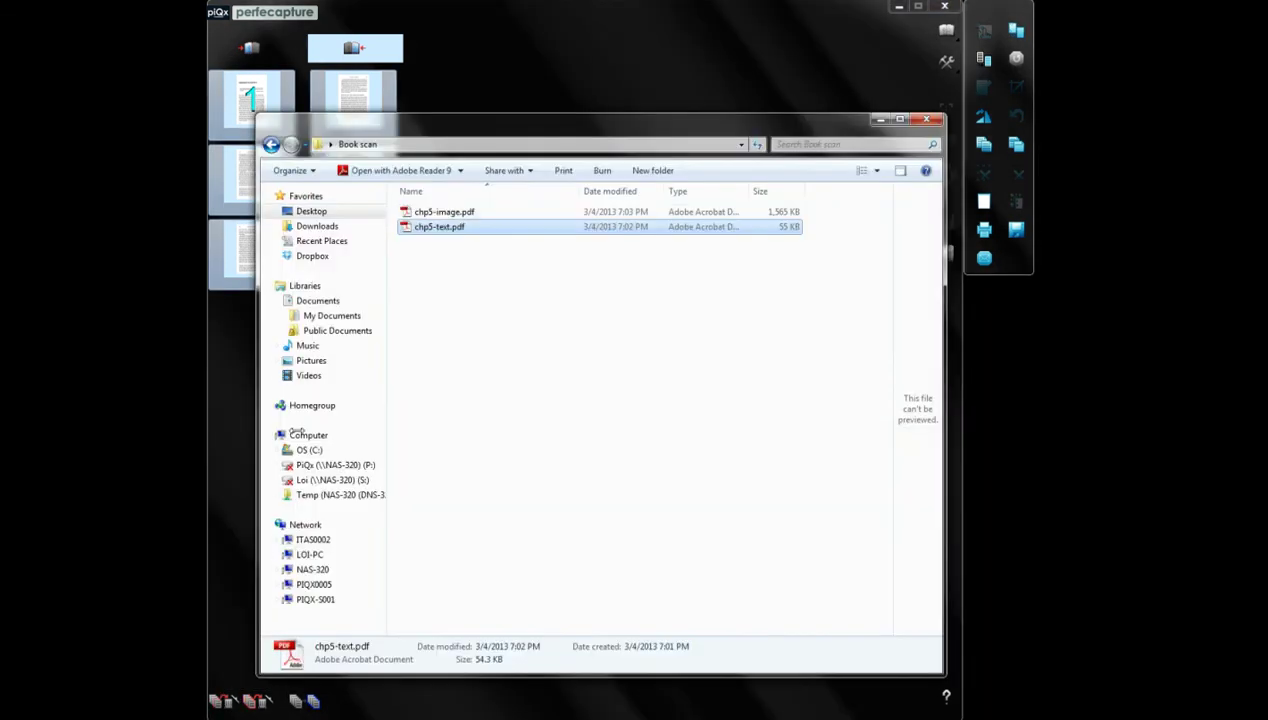
Open chp5-image.pdf from the Book scan folder and look through its page spreads
{"action": "left_click", "coordinate": [458, 213]}
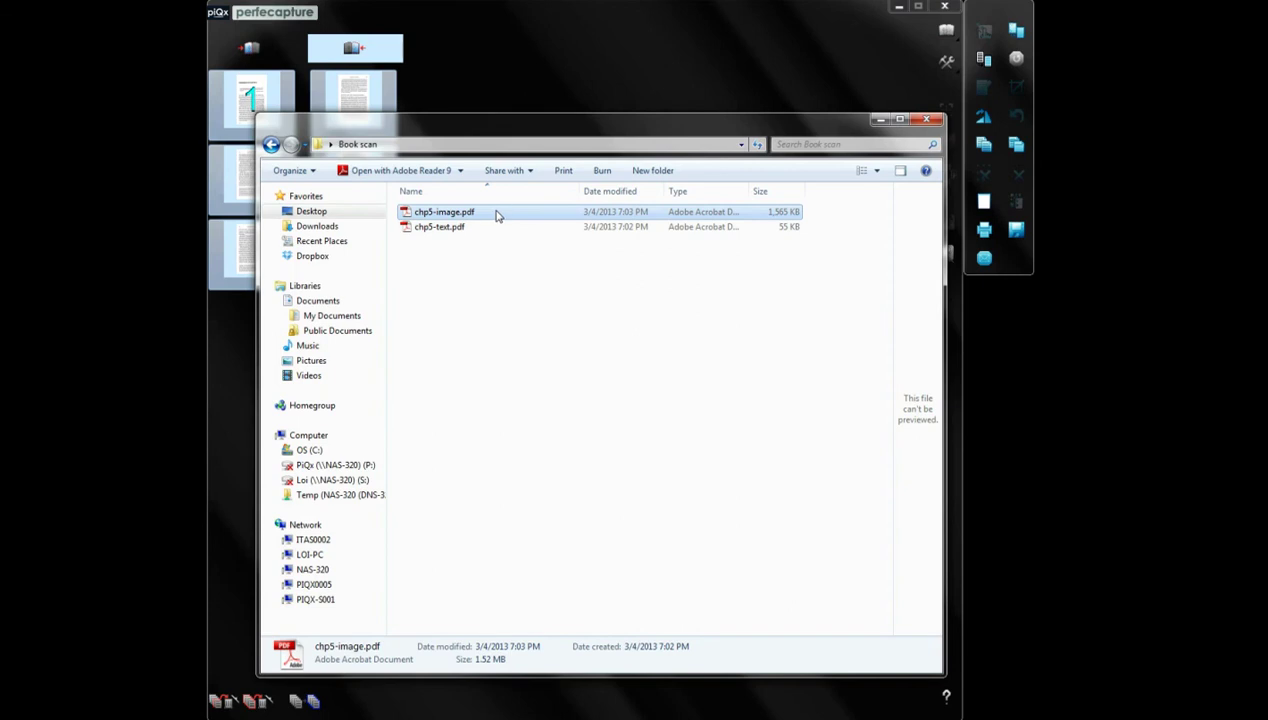
{"action": "double_click", "coordinate": [497, 216]}
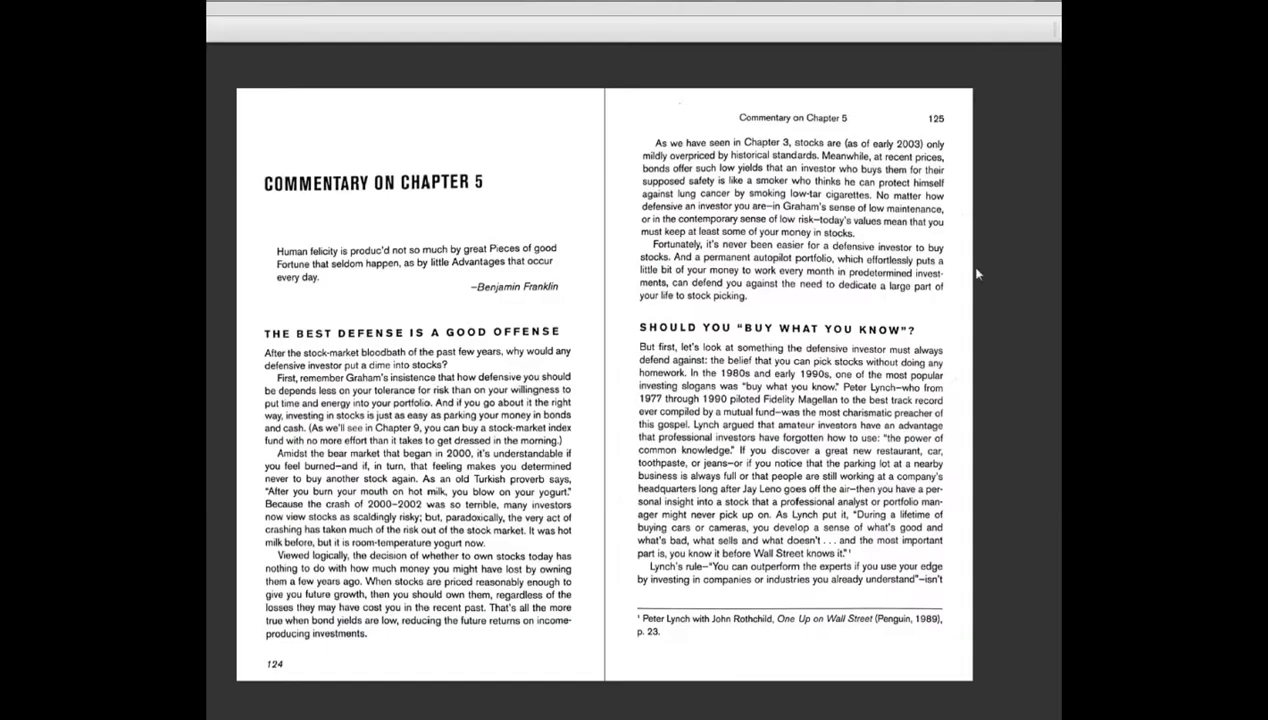
{"action": "key", "text": "Right"}
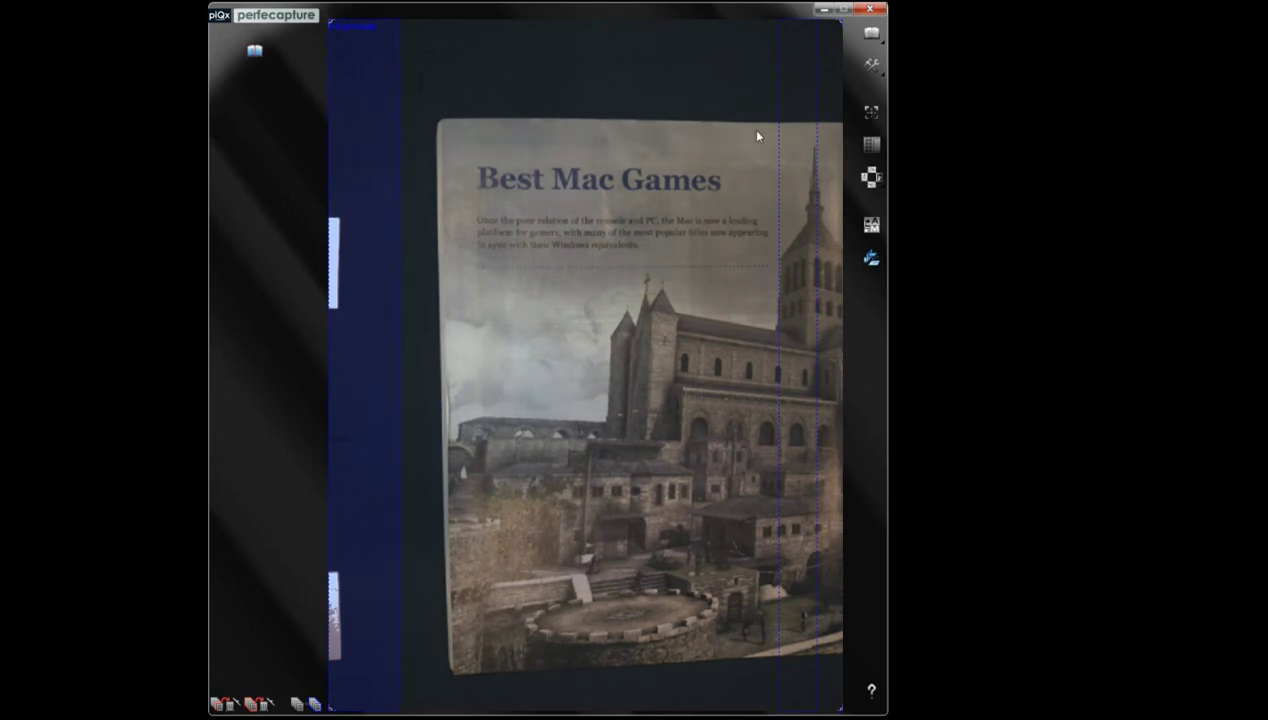
Set the corner detection mode to Manual Corner for capturing the Best Mac Games magazine page
{"action": "right_click", "coordinate": [577, 360]}
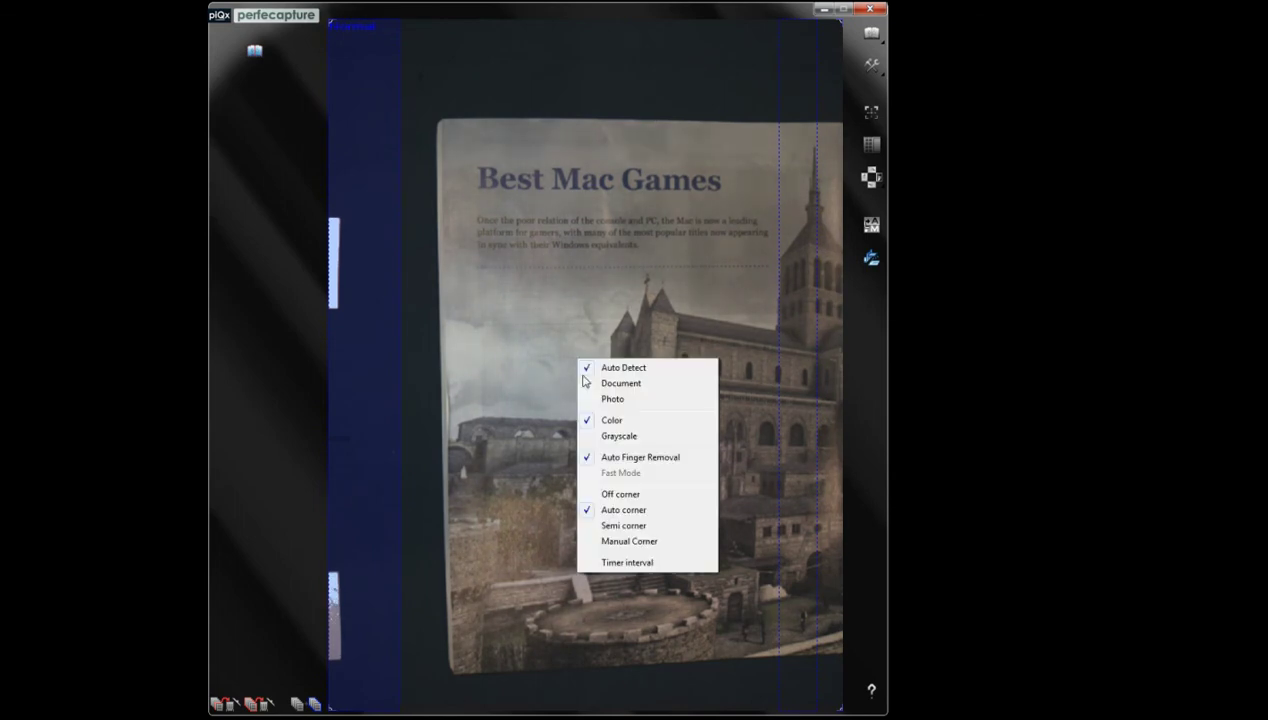
{"action": "left_click", "coordinate": [688, 535]}
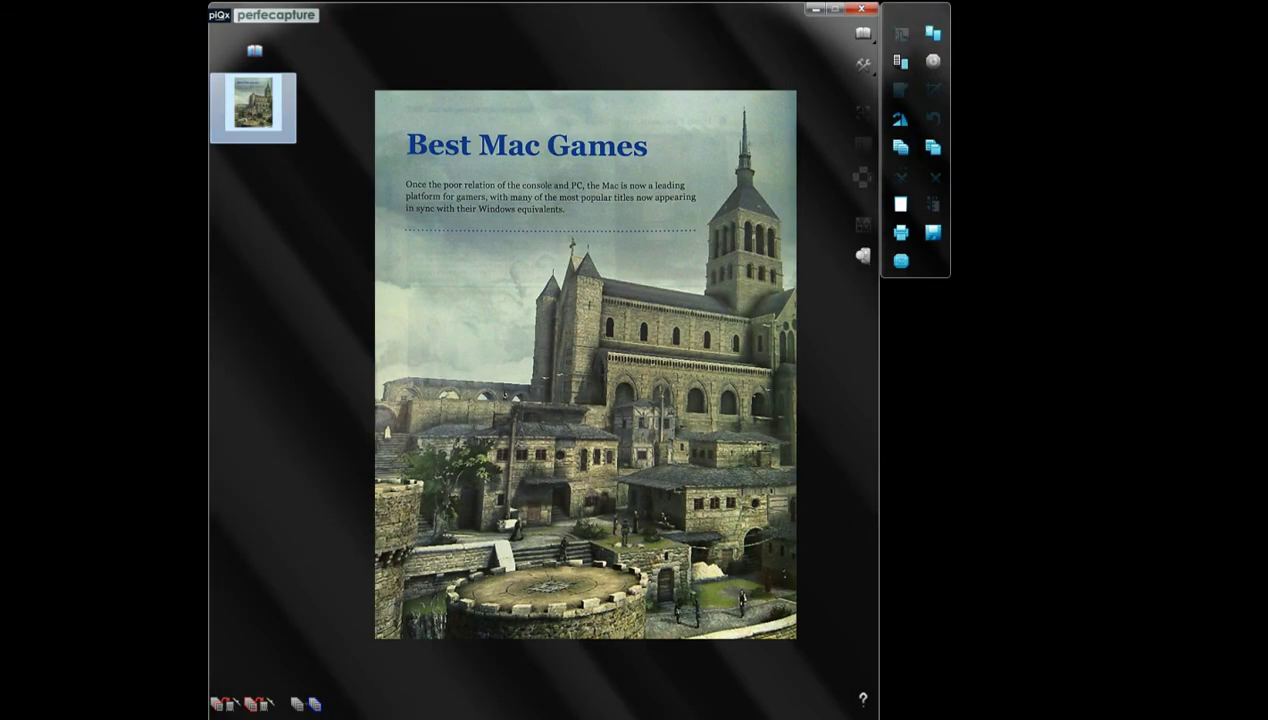
Return to the live capture view for the Assassin's Creed: Brotherhood page and redisplay the Best Mac Games scan
{"action": "left_click", "coordinate": [865, 261]}
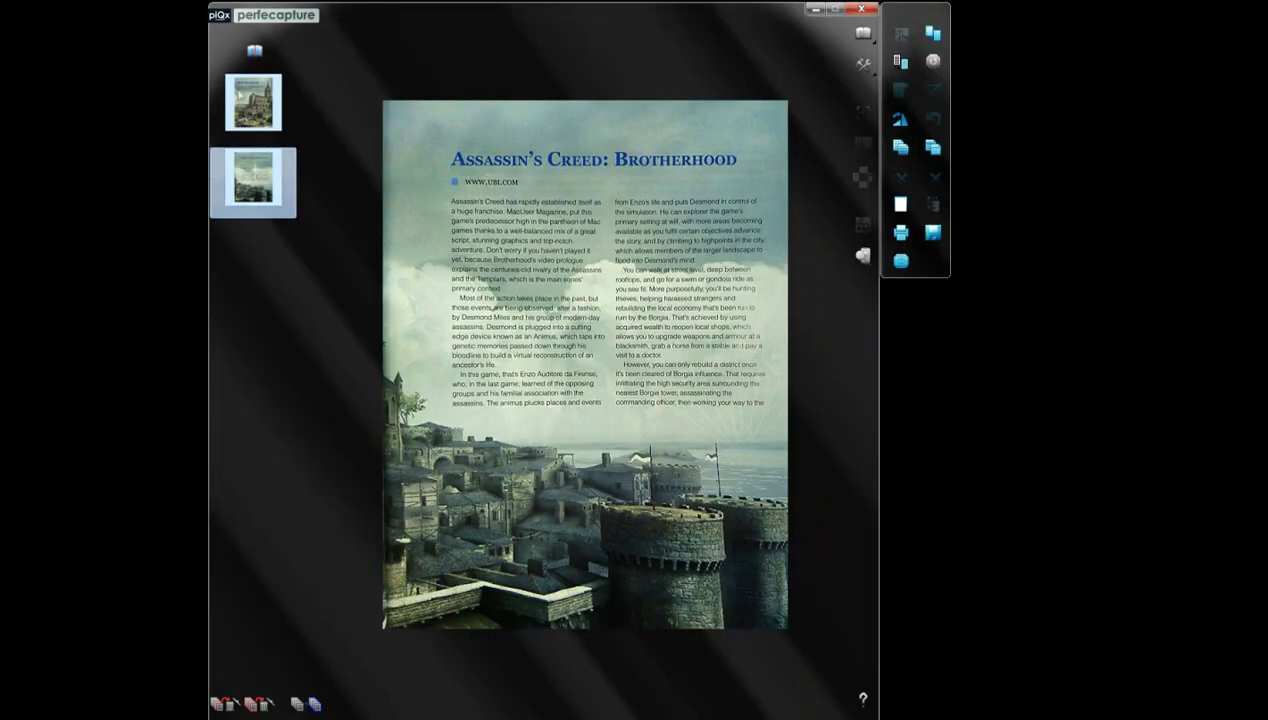
{"action": "left_click", "coordinate": [240, 95]}
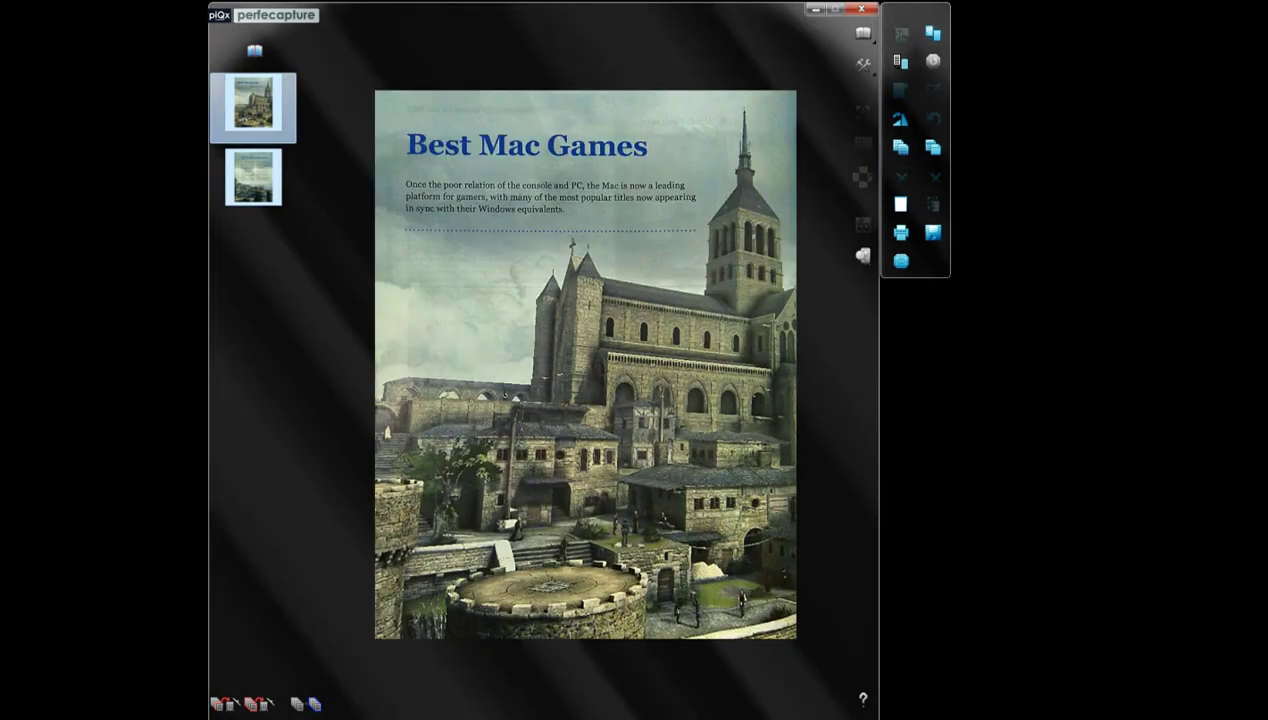